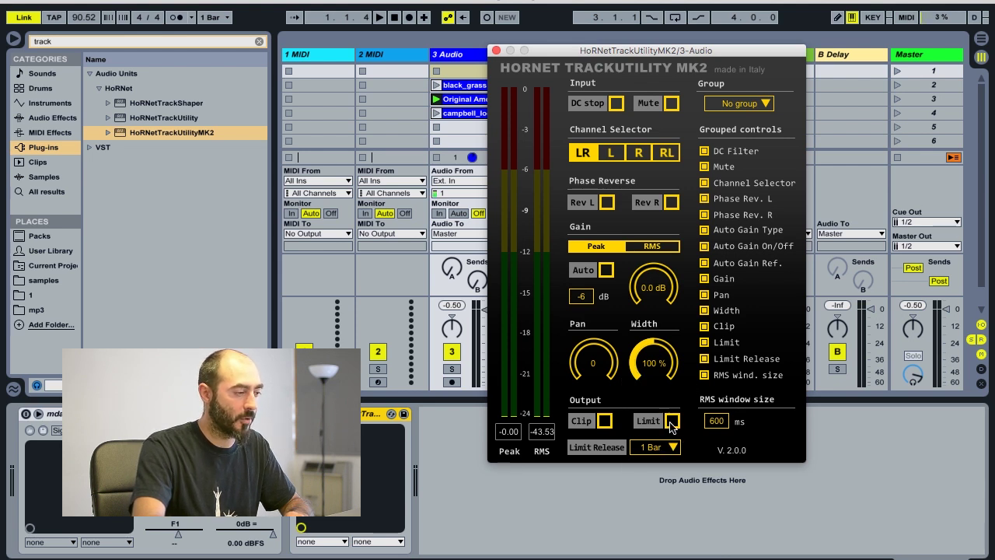
Step: Browse the limiter release lengths and leave it at 1 Bar
left_click(673, 449)
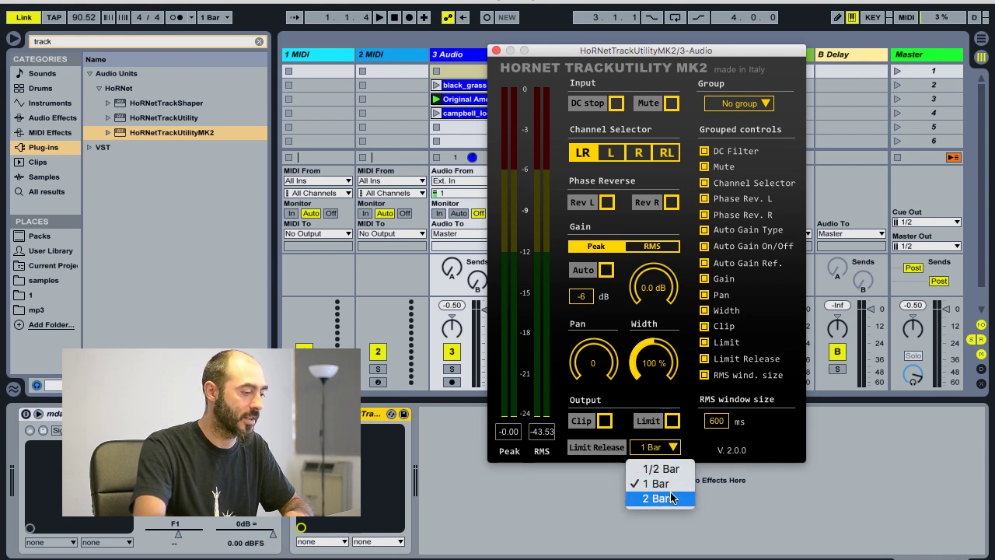
left_click(699, 444)
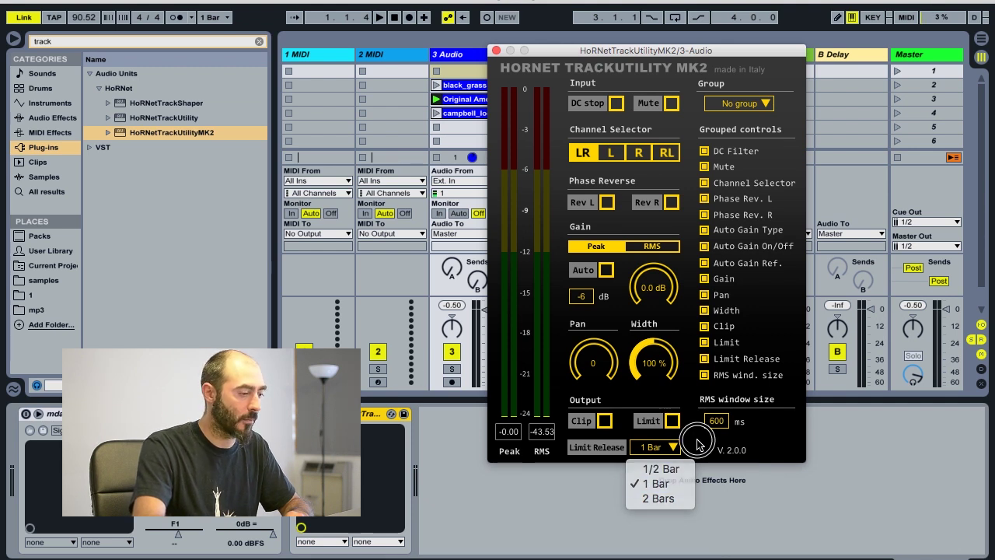
left_click(694, 443)
left_click(695, 443)
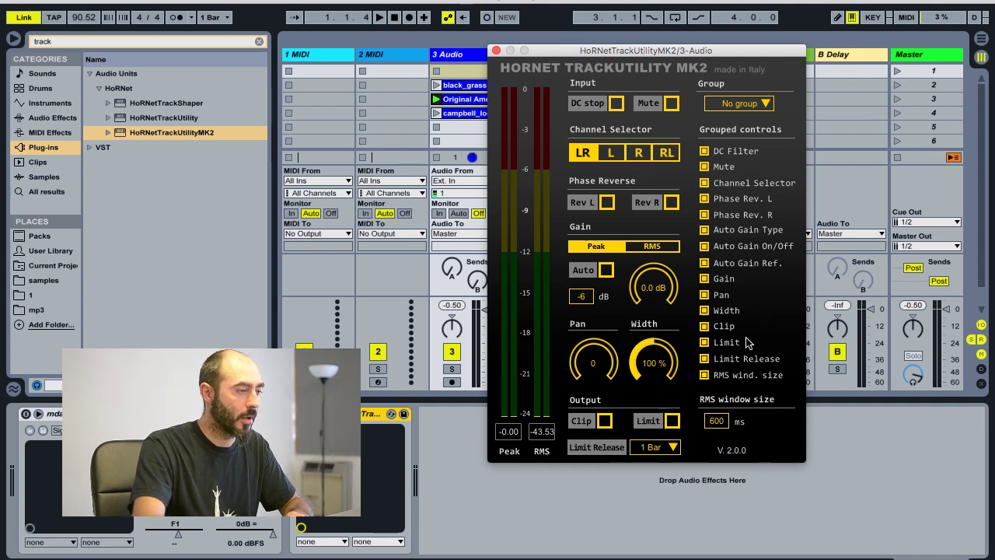
Step: Look through the plugin group numbers, leave No group, and nudge the plugin window slightly
left_click(739, 104)
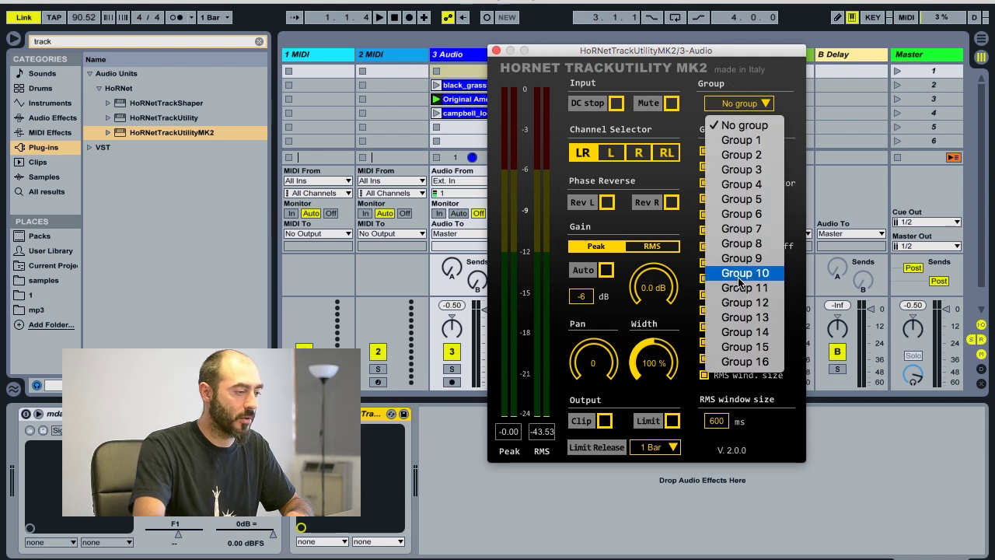
left_click(765, 213)
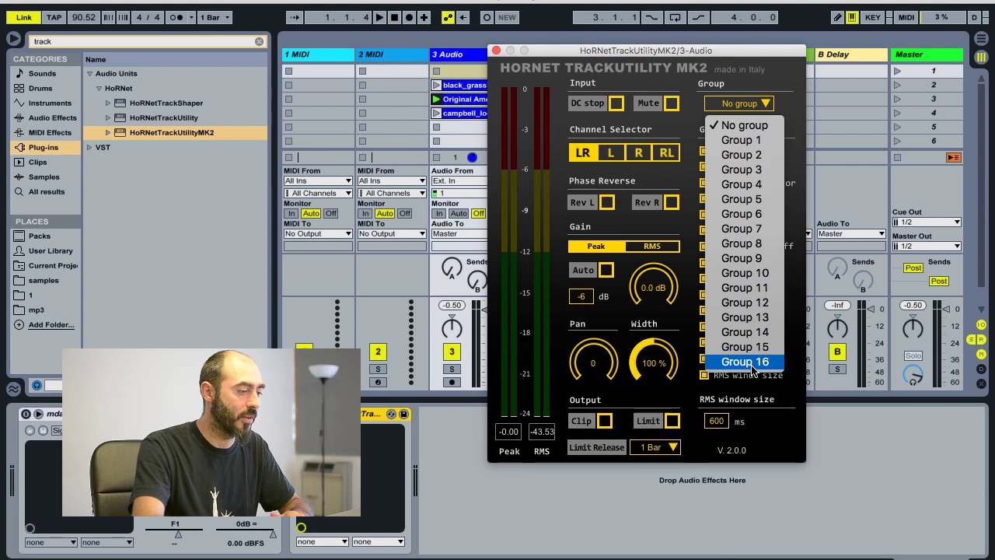
left_click(742, 126)
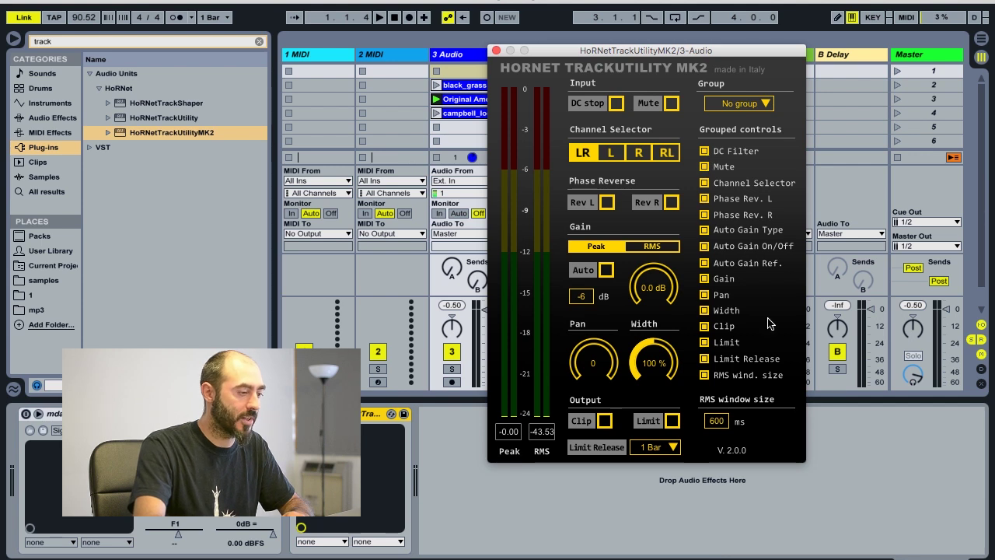
left_click(734, 106)
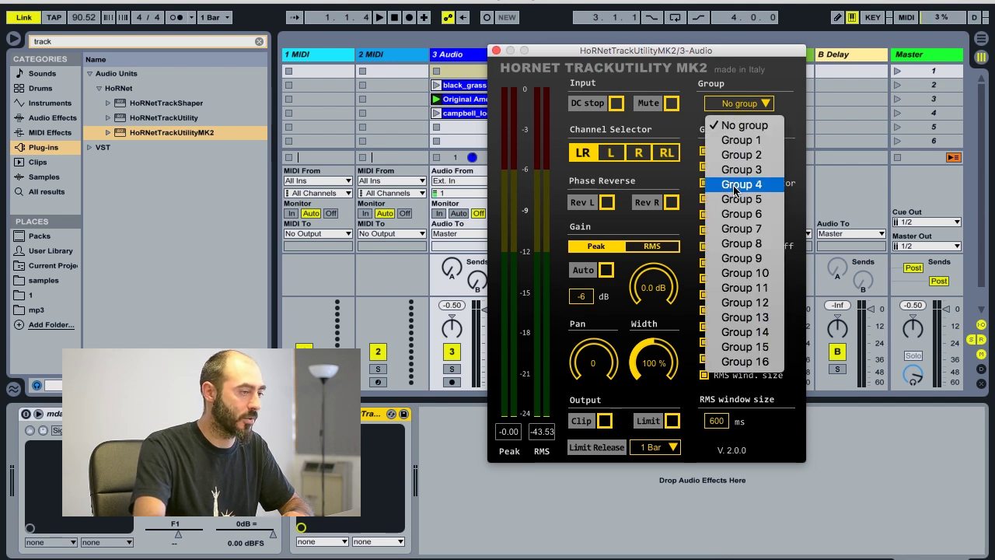
left_click(791, 99)
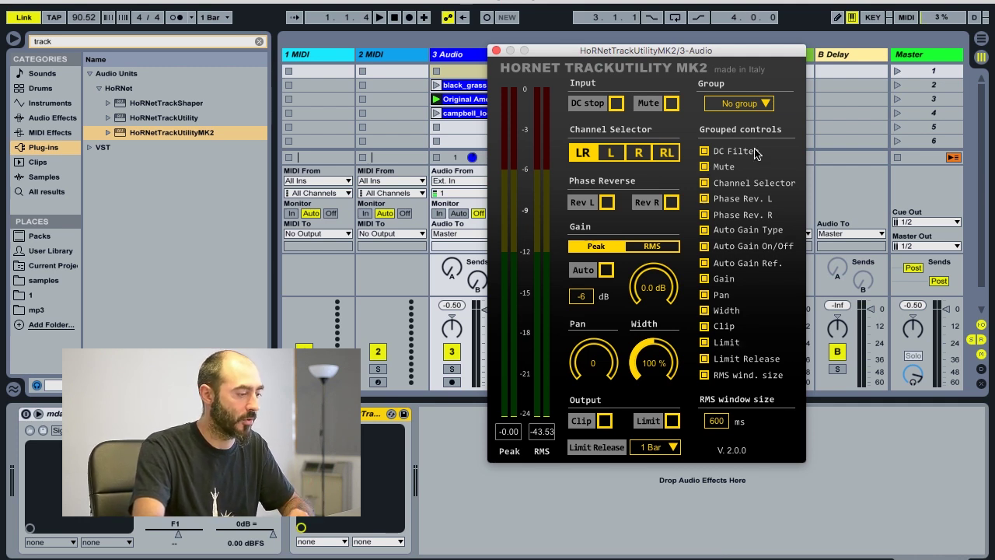
left_click(646, 53)
left_click_drag(646, 53, 652, 55)
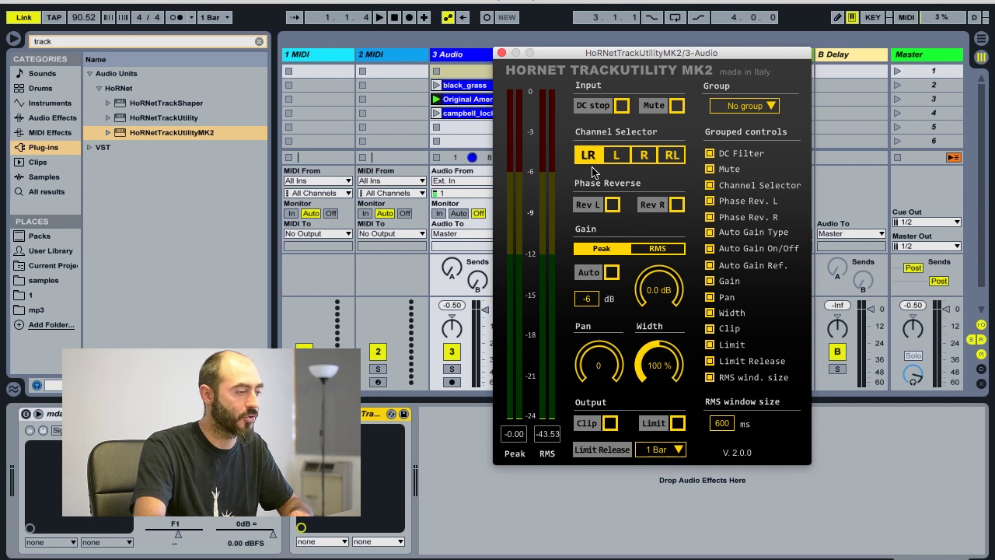
Step: Audition left-only, right-only and swapped channels, then return to normal LR stereo
left_click(618, 157)
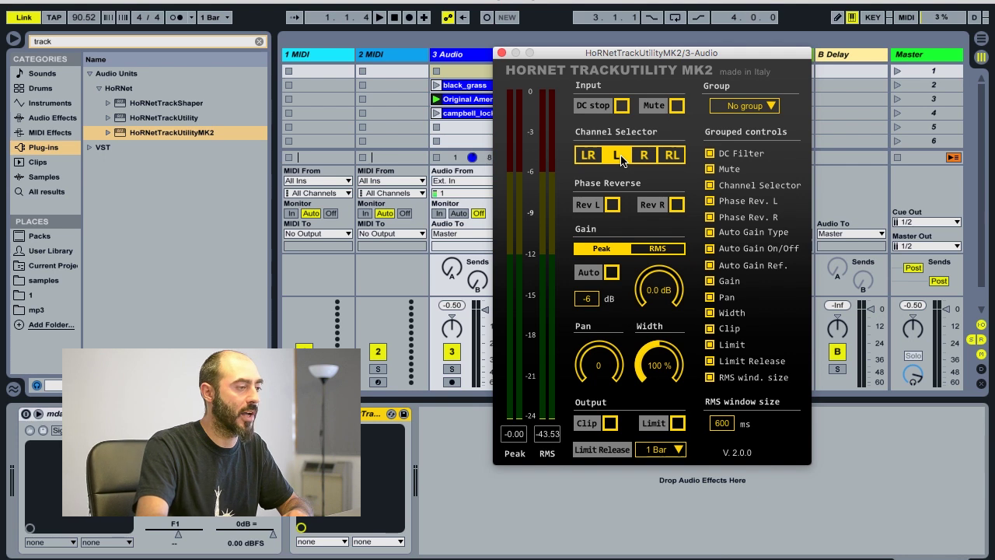
left_click(643, 157)
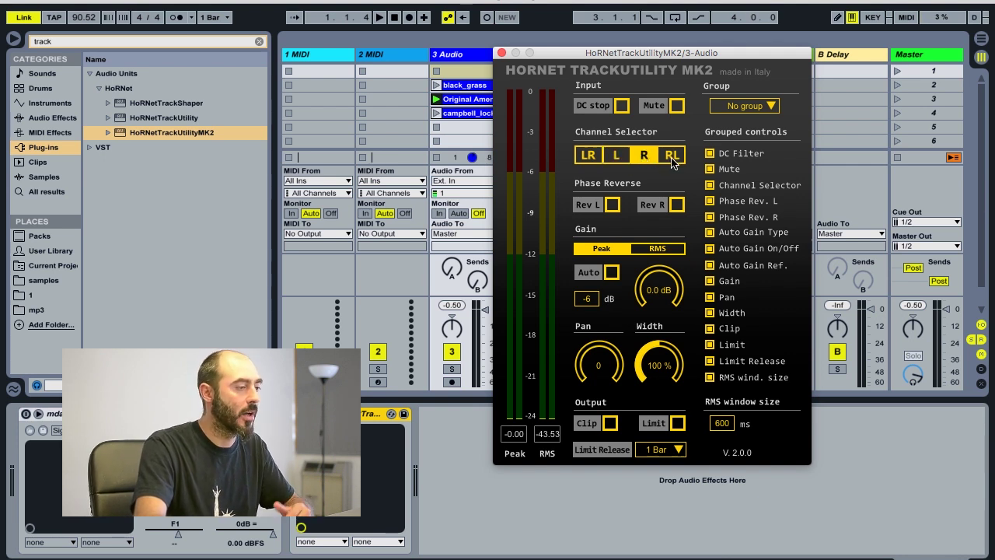
left_click(673, 158)
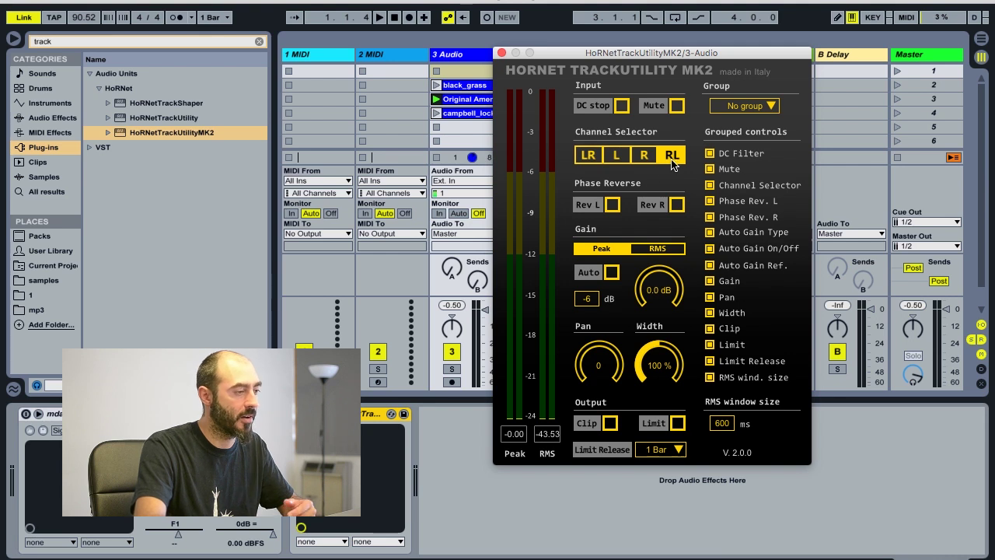
left_click(587, 160)
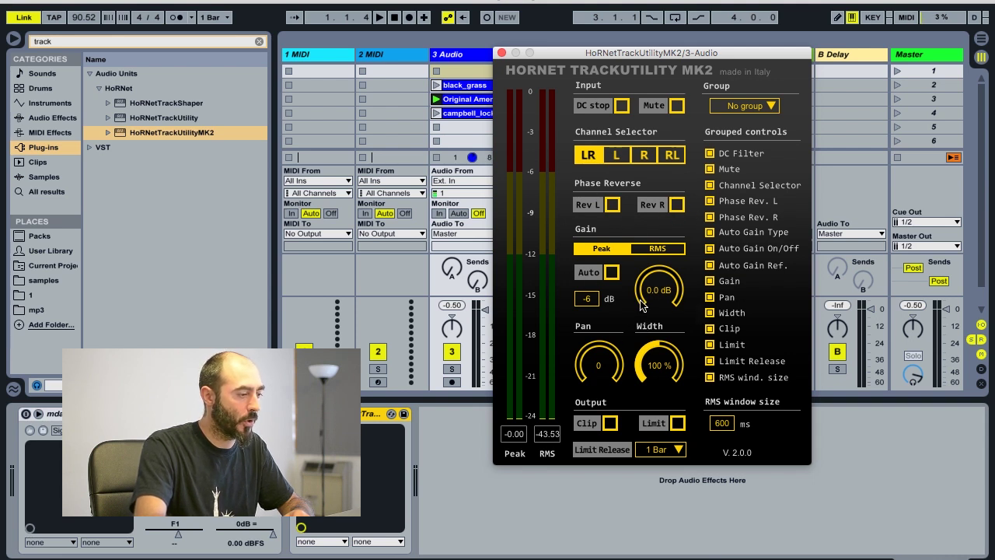
Step: Boost the gain to about 10.8 dB and try RMS before returning to Peak measurement
mouse_move(662, 278)
left_mouse_down()
mouse_move(662, 207)
mouse_move(665, 260)
left_mouse_up()
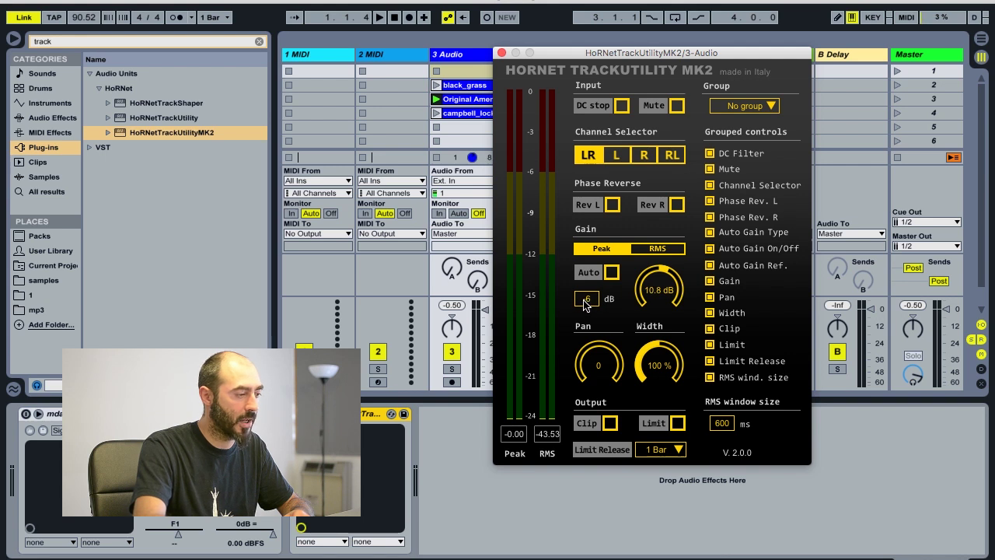
left_click(648, 255)
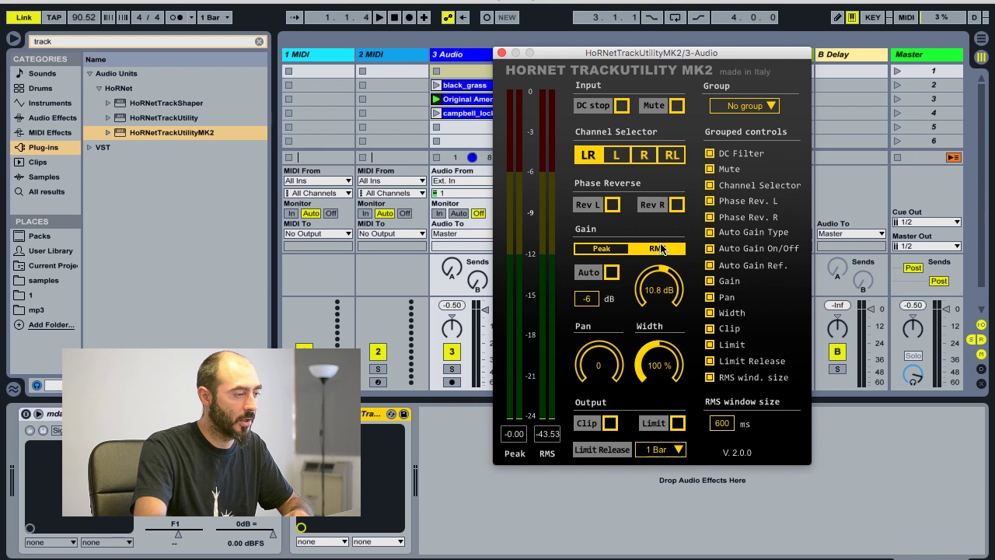
left_click(597, 248)
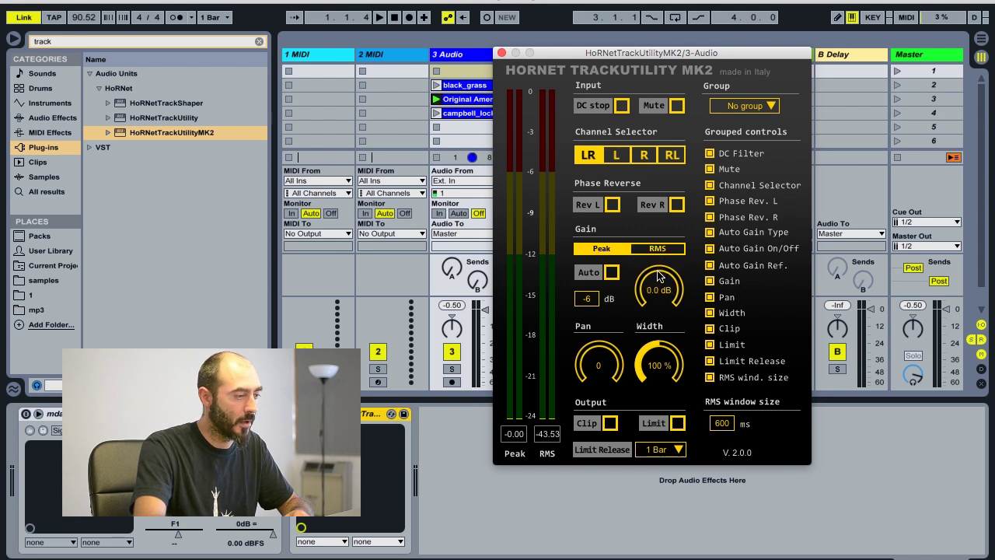
Step: Try panning off centre and widening toward 189%, resetting both to centre and 100%
left_click_drag(597, 356, 587, 319)
double_click(597, 348)
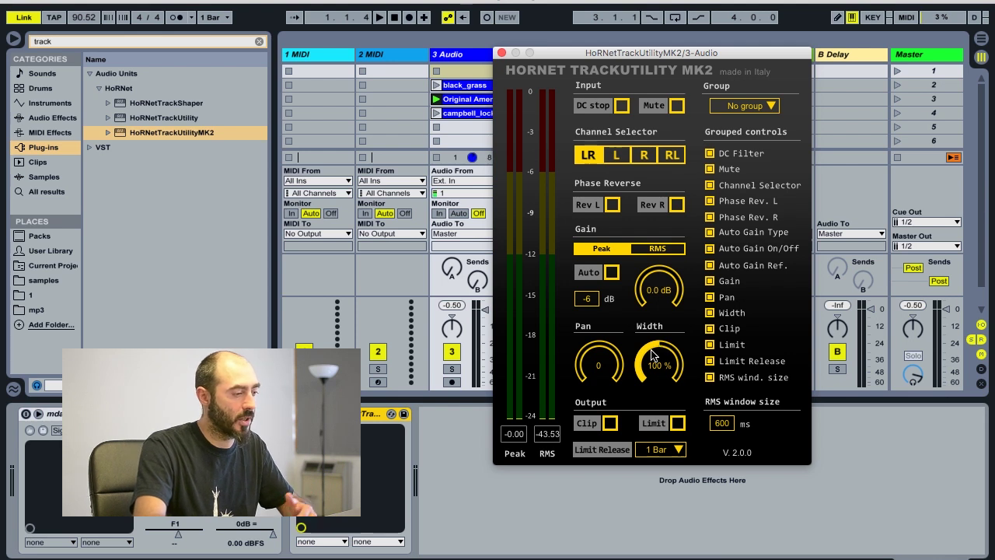
left_click_drag(659, 348, 644, 445)
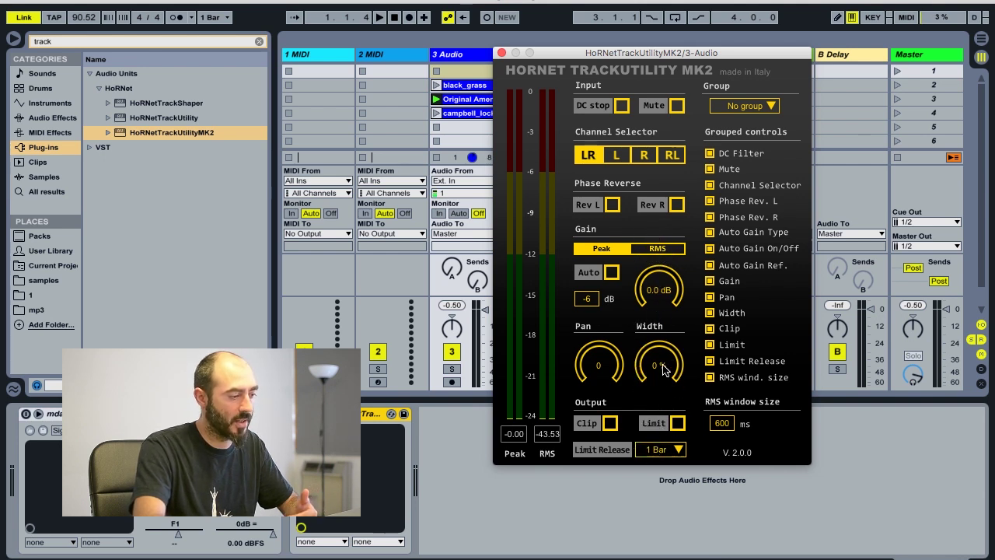
double_click(658, 351)
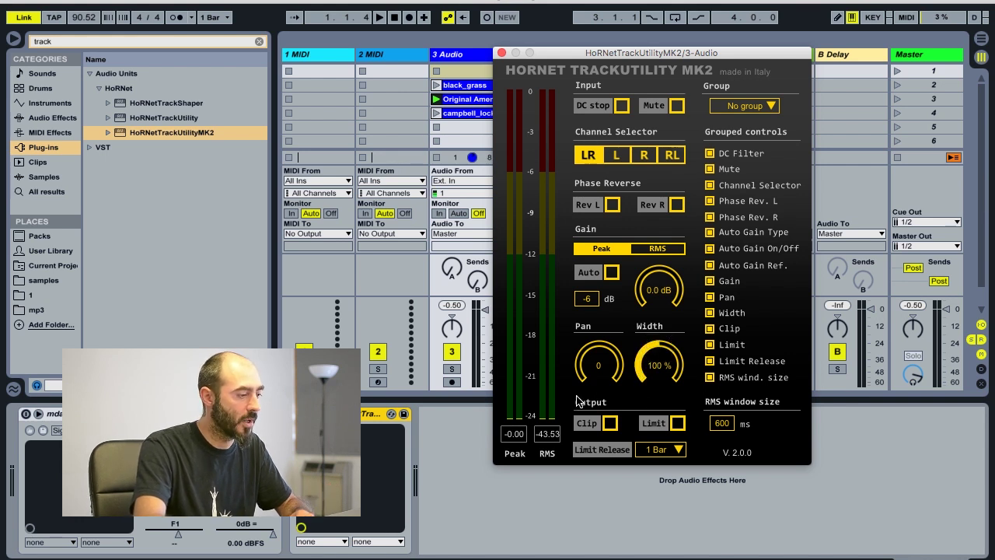
Step: Toggle the output clipper on and off, and try the limiter keeping a 1 Bar release
left_click(610, 425)
left_click(610, 425)
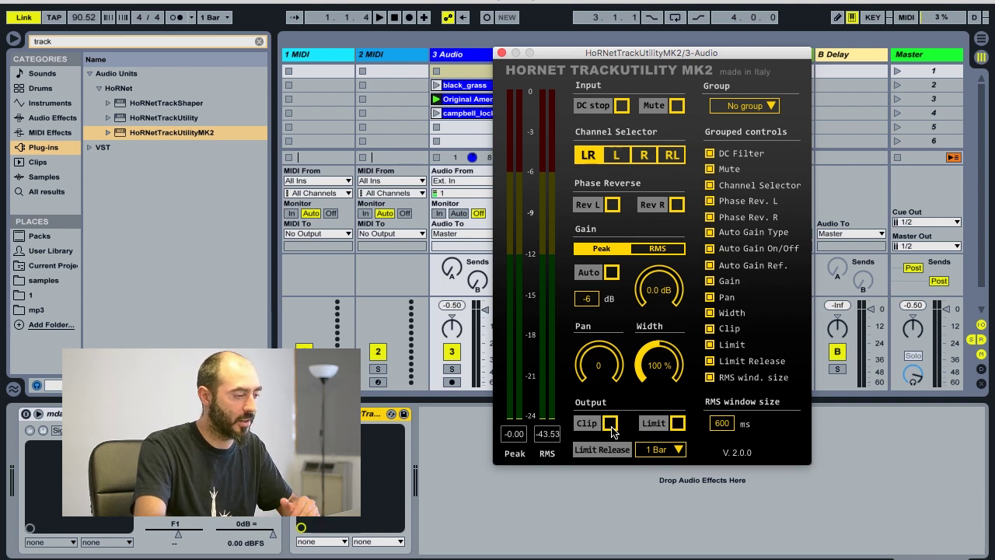
left_click(677, 423)
left_click(678, 422)
left_click(678, 449)
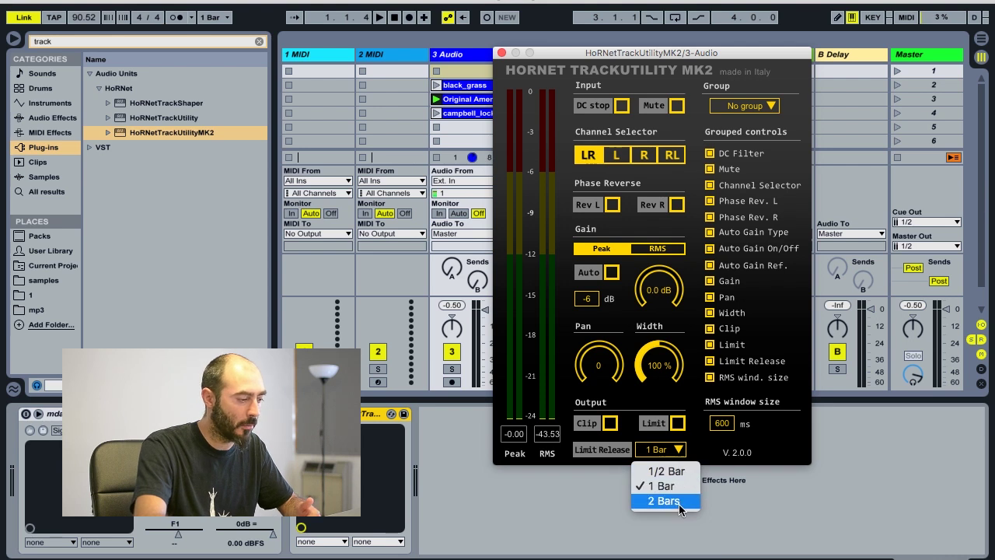
left_click(681, 456)
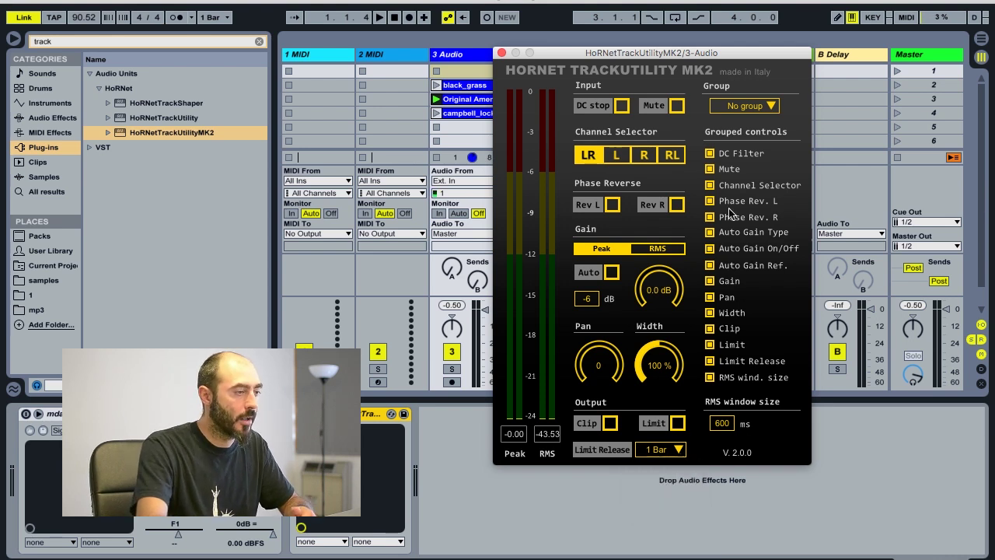
Step: Turn on Auto gain and start playback so the gain settles at -6.0 dB
left_click(723, 424)
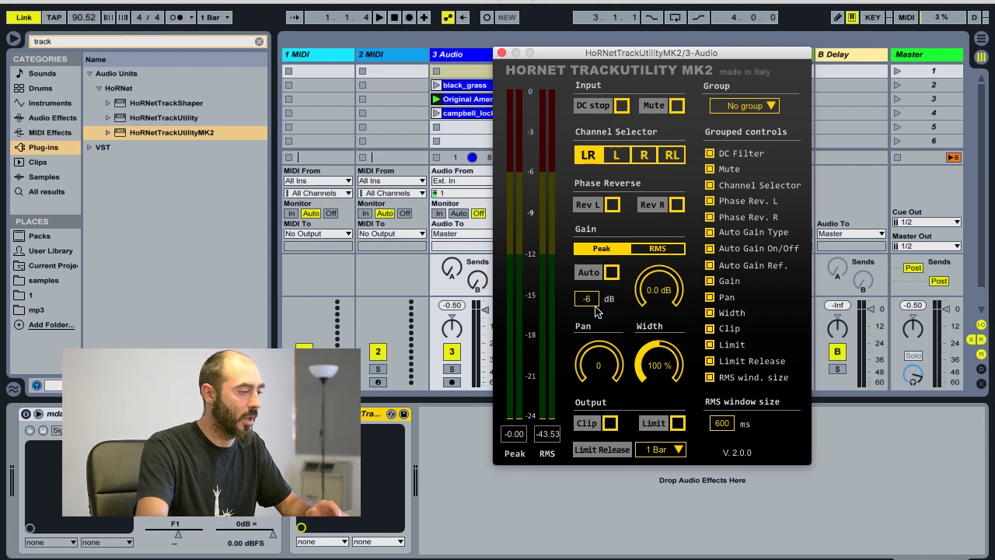
left_click(612, 273)
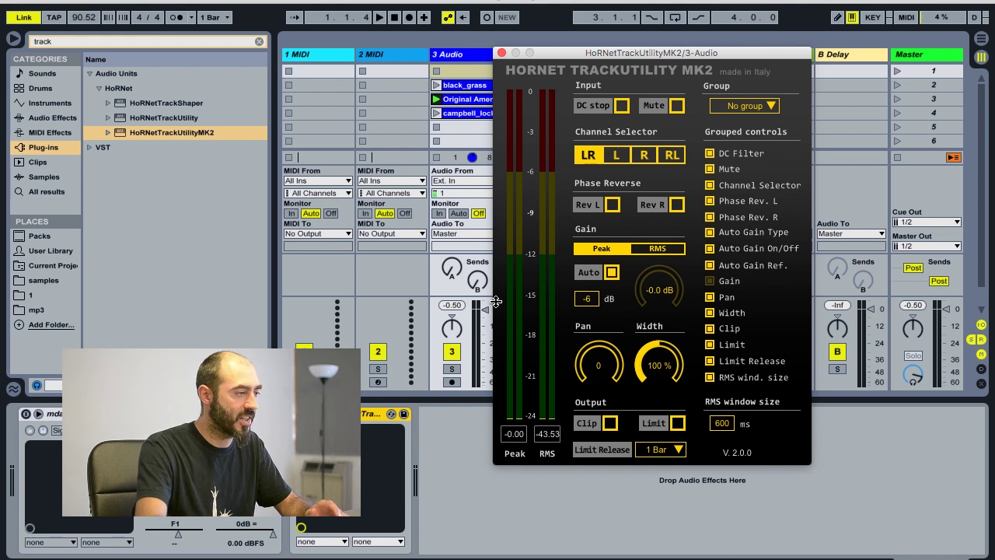
key("space")
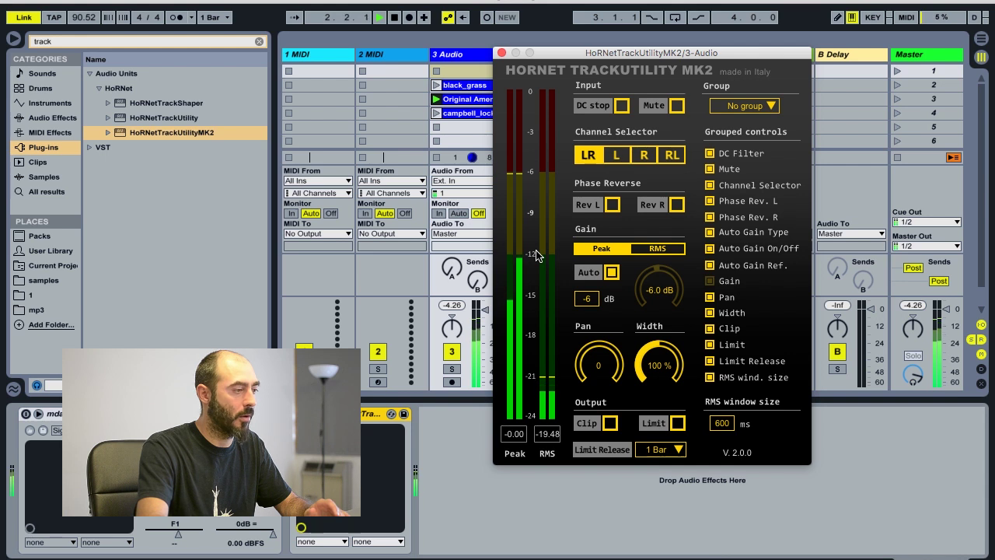
Step: Select RL in the Channel Selector, raise the width to 137%, and stop playback
left_click(672, 156)
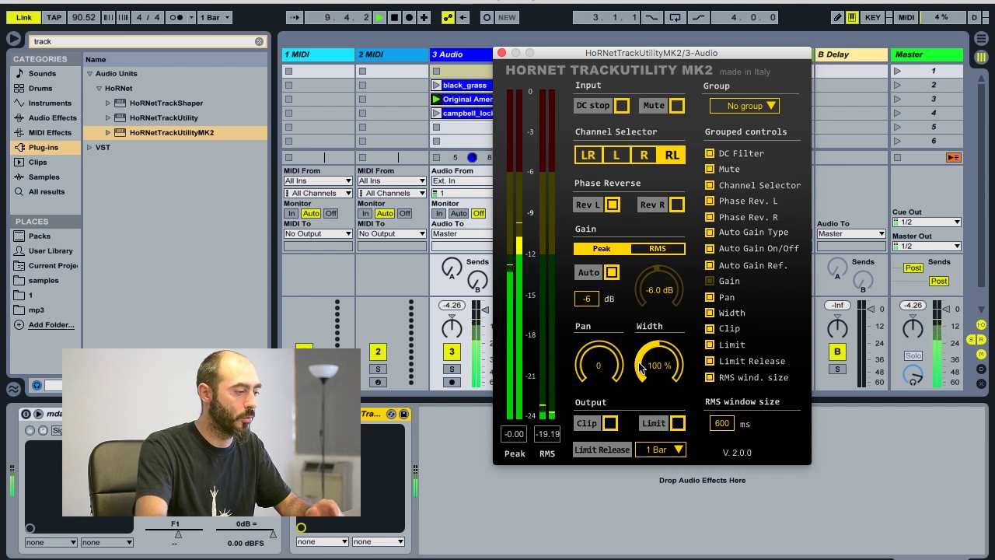
left_click_drag(641, 367, 648, 328)
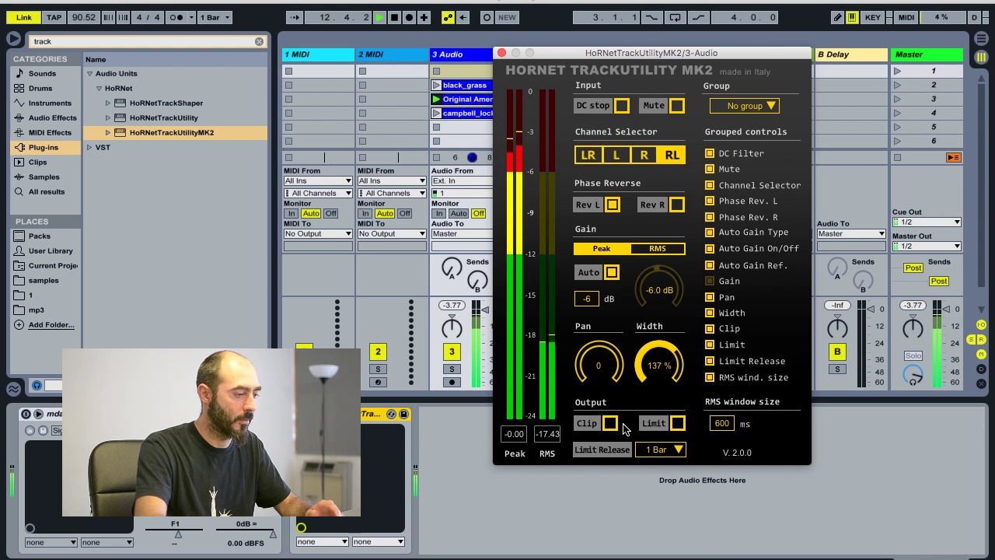
key("space")
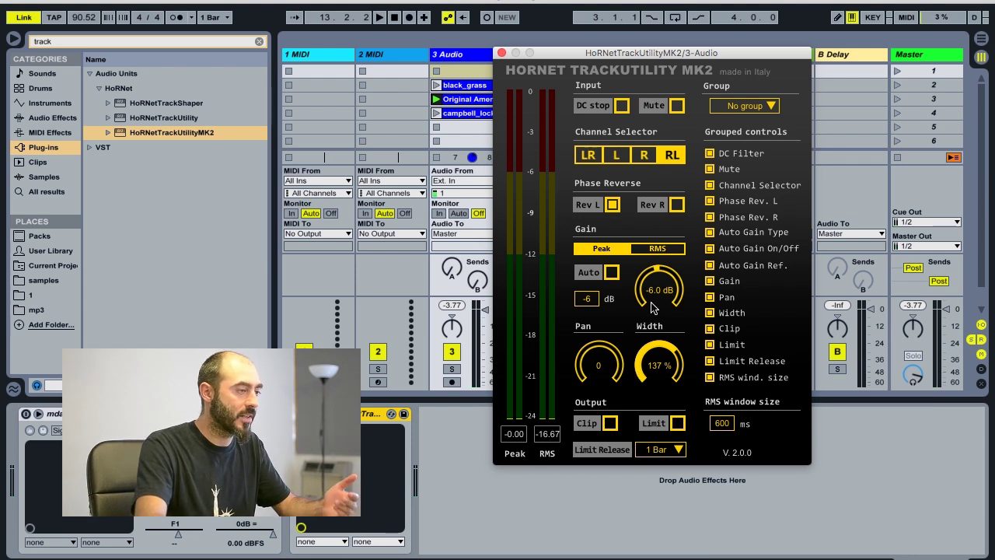
Step: Reset width to 100% and gain to 0 dB, select LR, switch to RMS, then edit the reference level
double_click(650, 349)
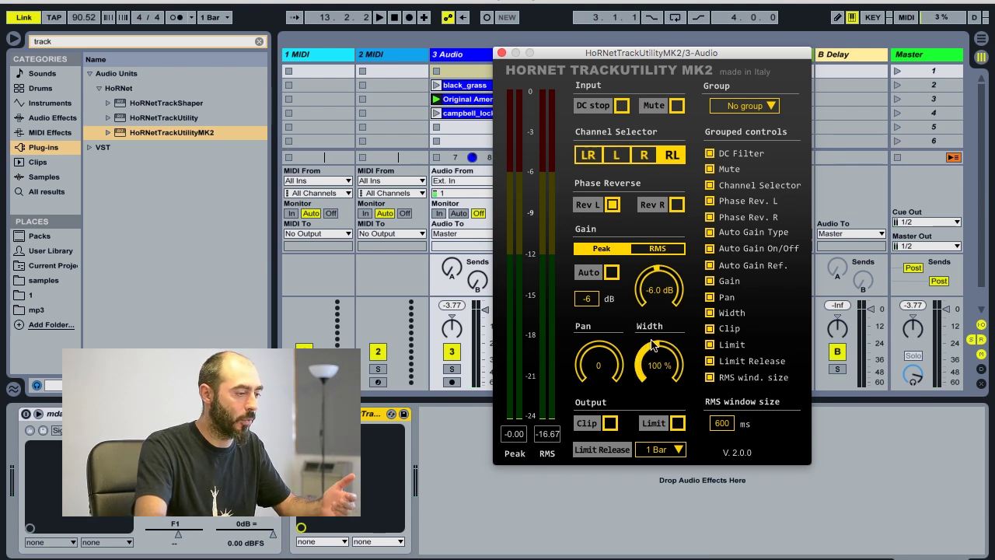
double_click(656, 275)
left_click(586, 158)
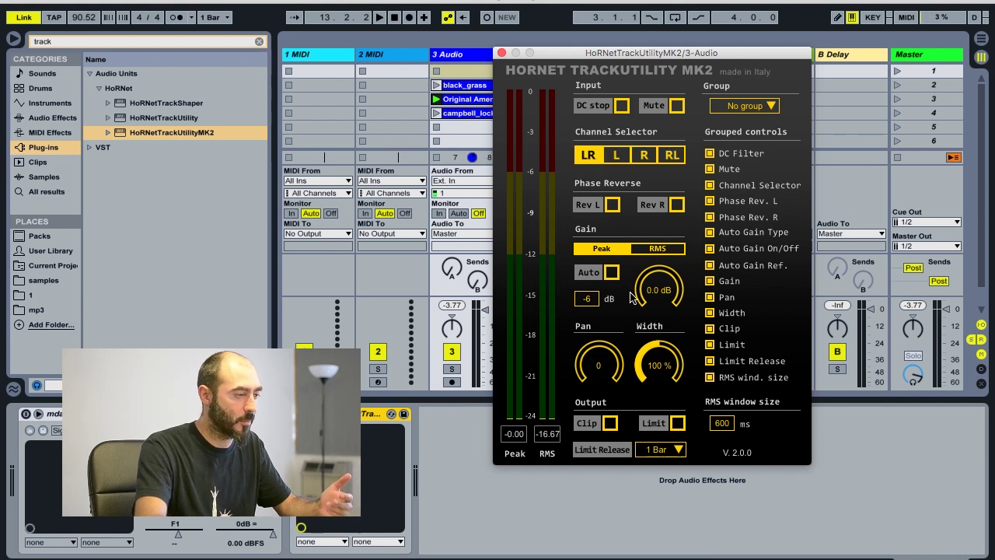
left_click(655, 250)
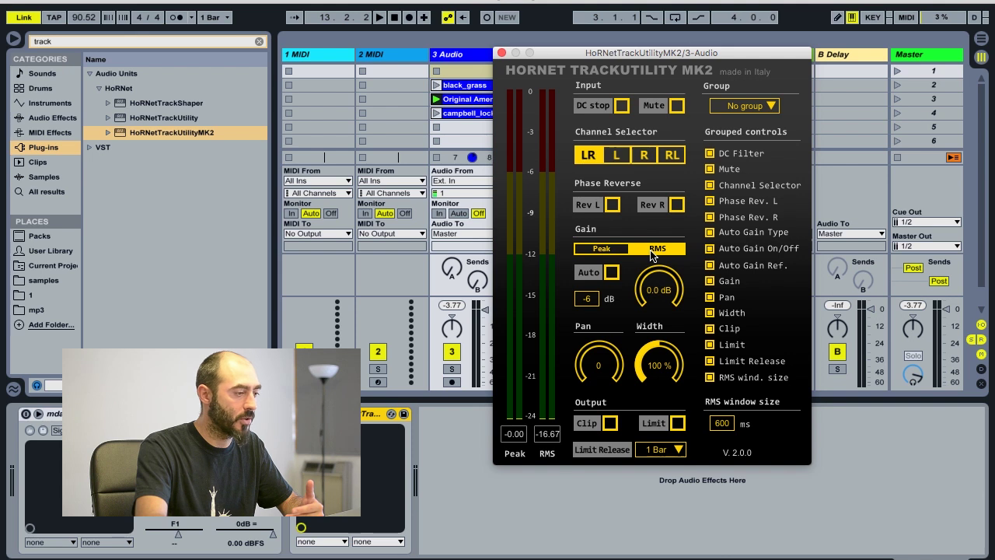
left_click(590, 304)
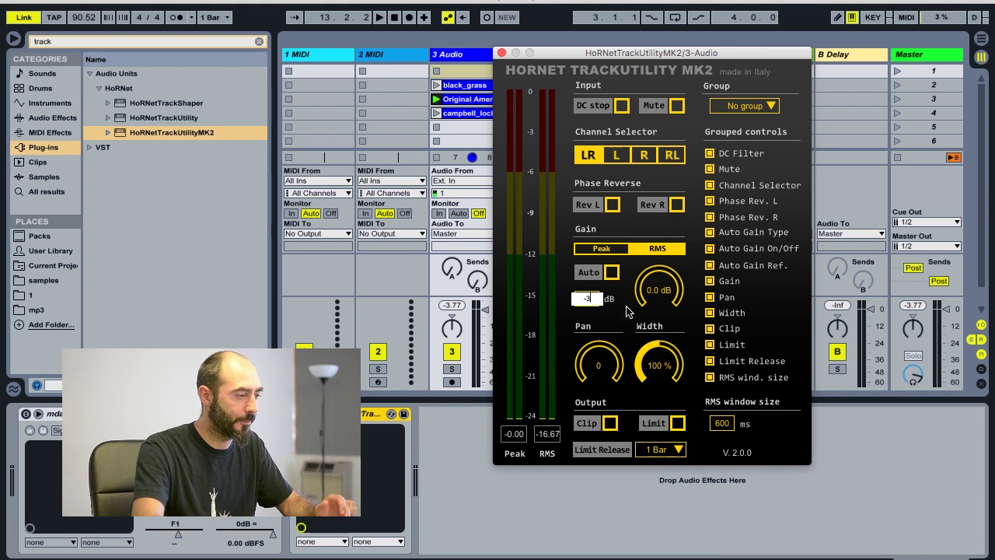
Step: Enter a -3 dB reference level, enable Auto gain, and play briefly so gain reaches 10.2 dB
type("-3")
key("Return")
left_click(611, 272)
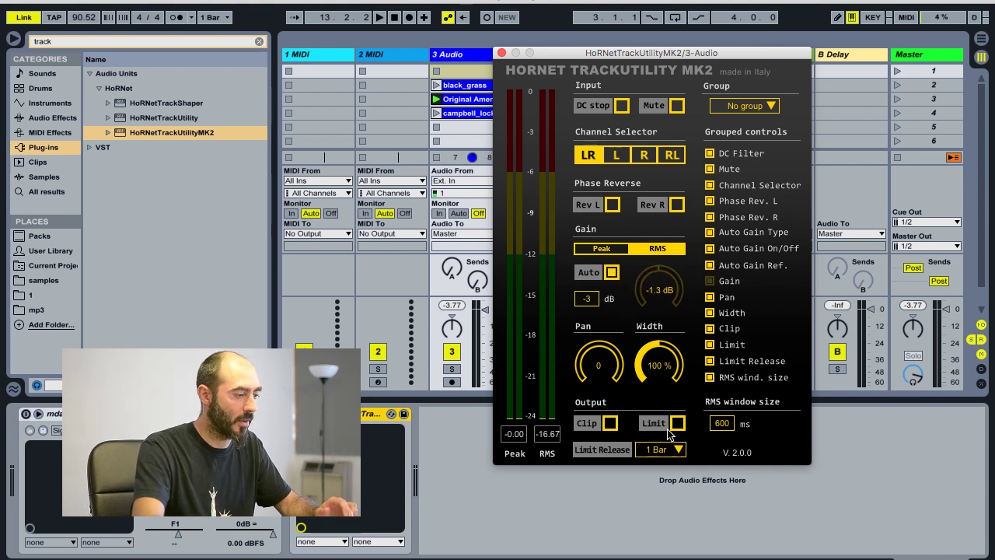
key("space")
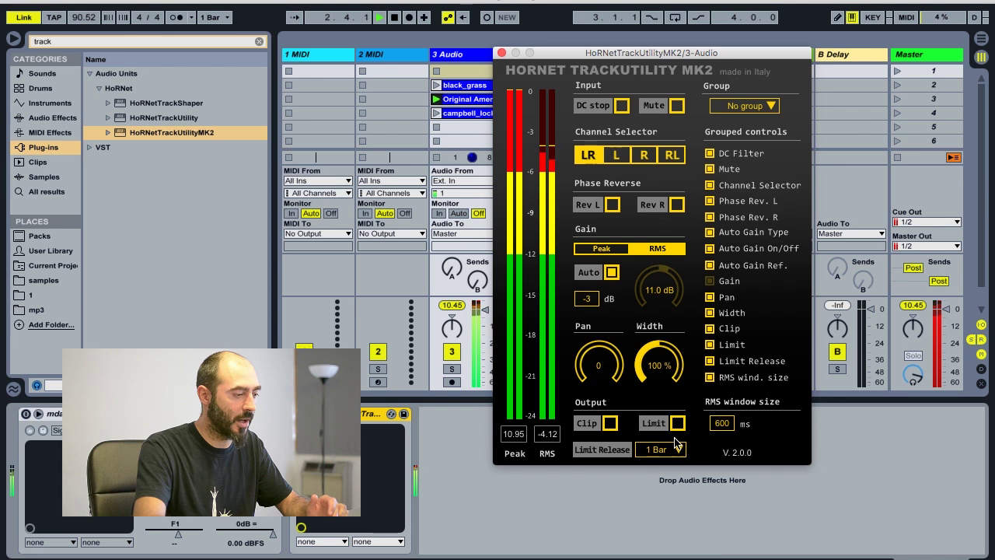
key("space")
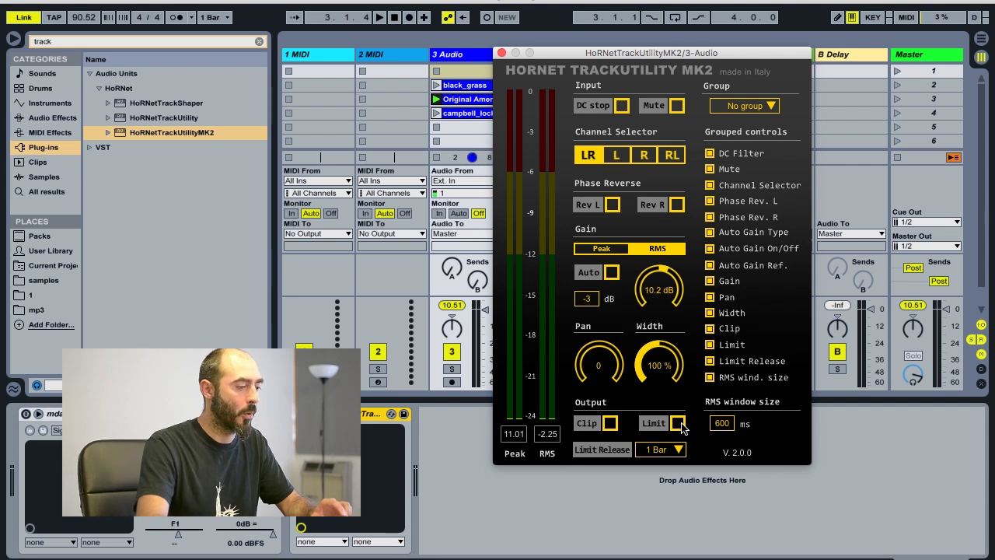
Step: Enable the Limit option, set its release to 1/2 Bar while playing, then stop playback
left_click(678, 424)
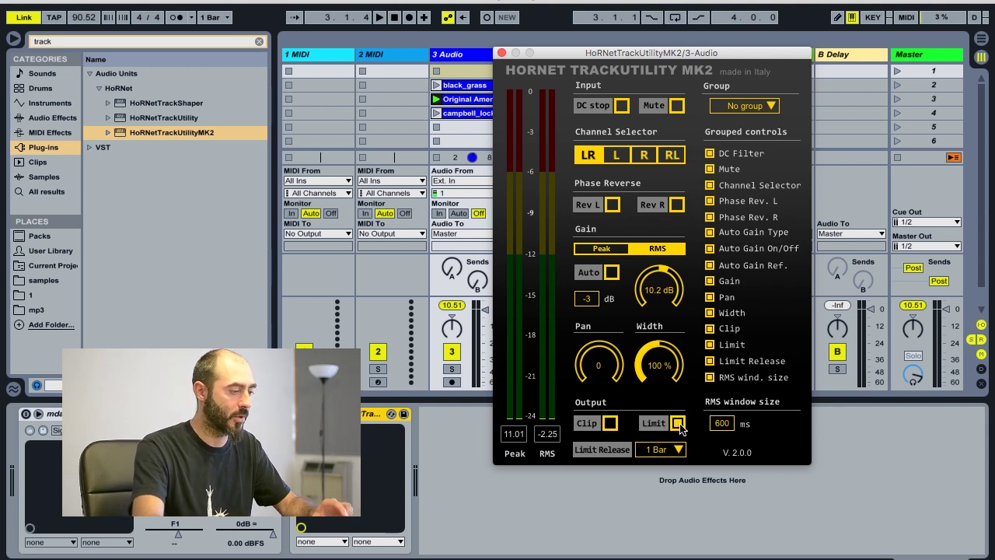
key("space")
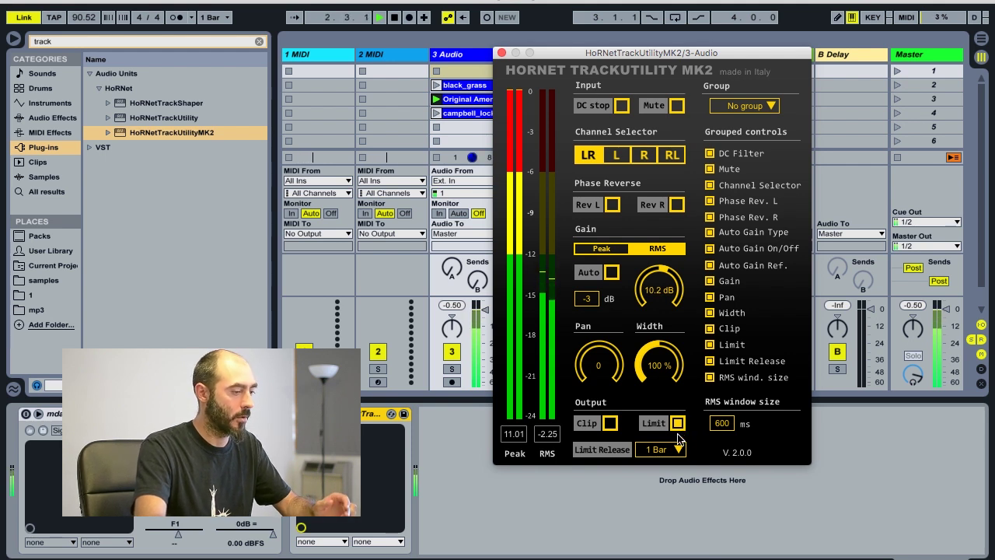
left_click(668, 451)
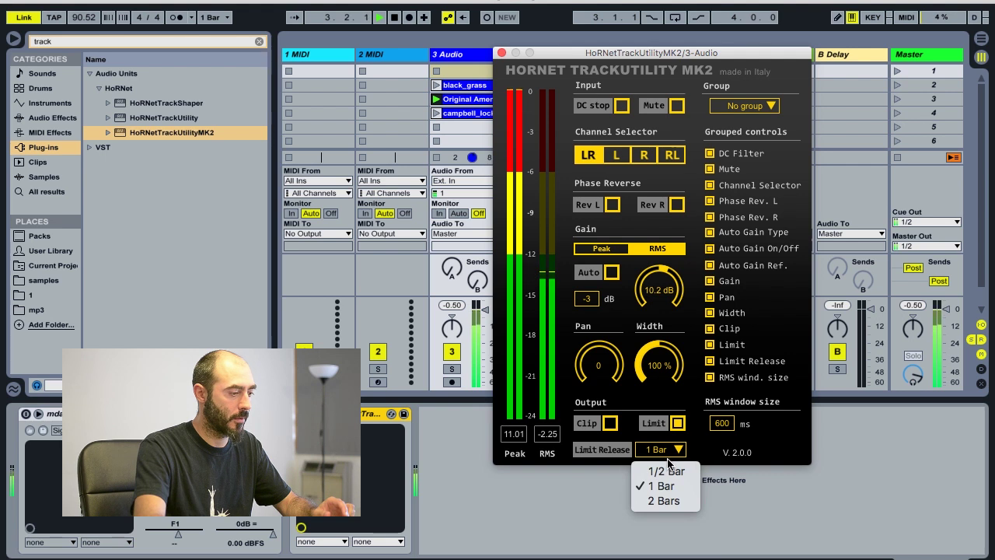
left_click(665, 472)
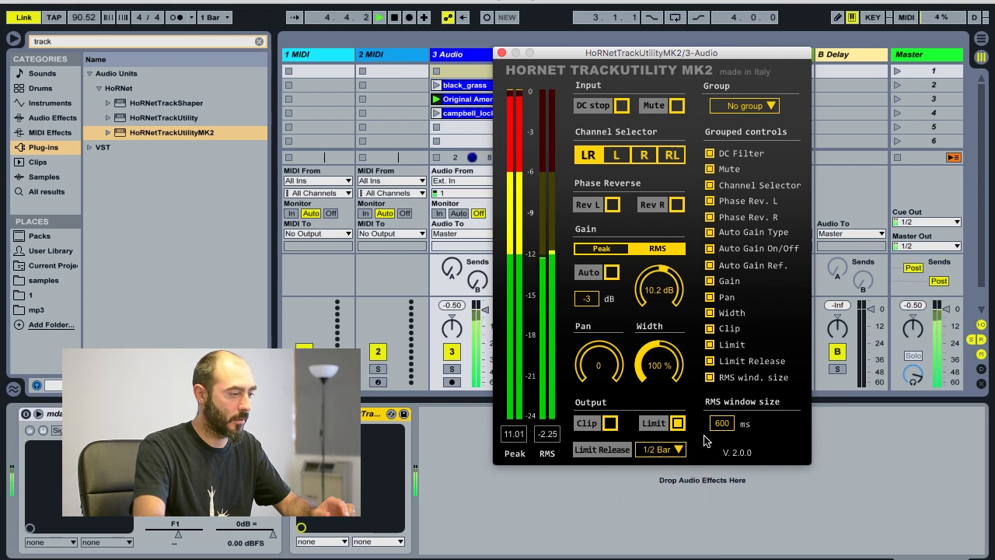
key("space")
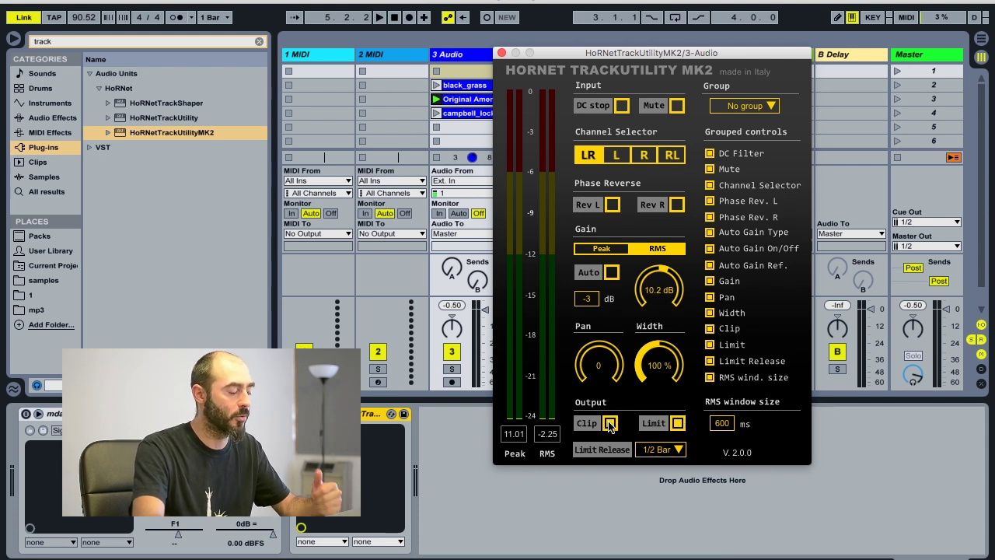
Step: Play and stop to hear the clipper, then drag the plugin window aside to show 4 Audio
key("space")
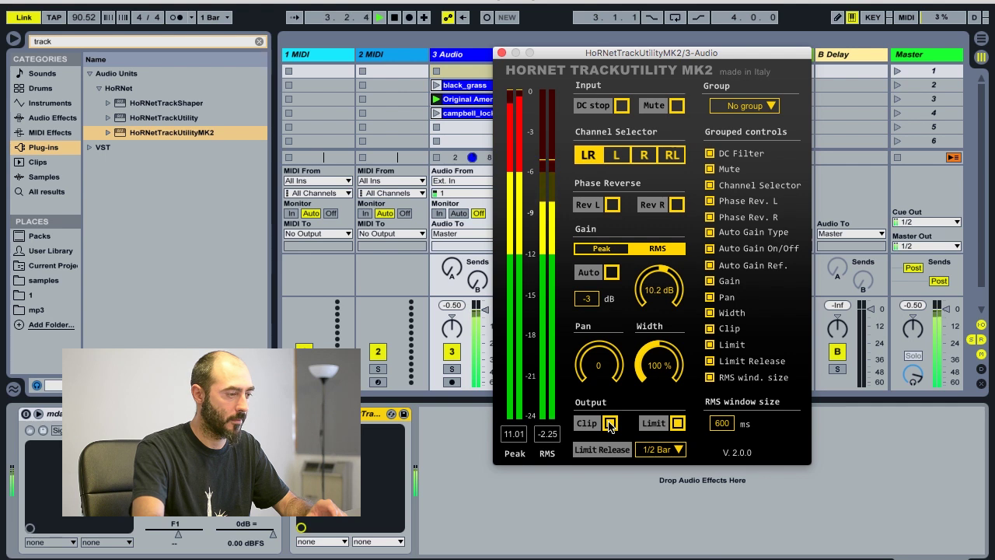
key("space")
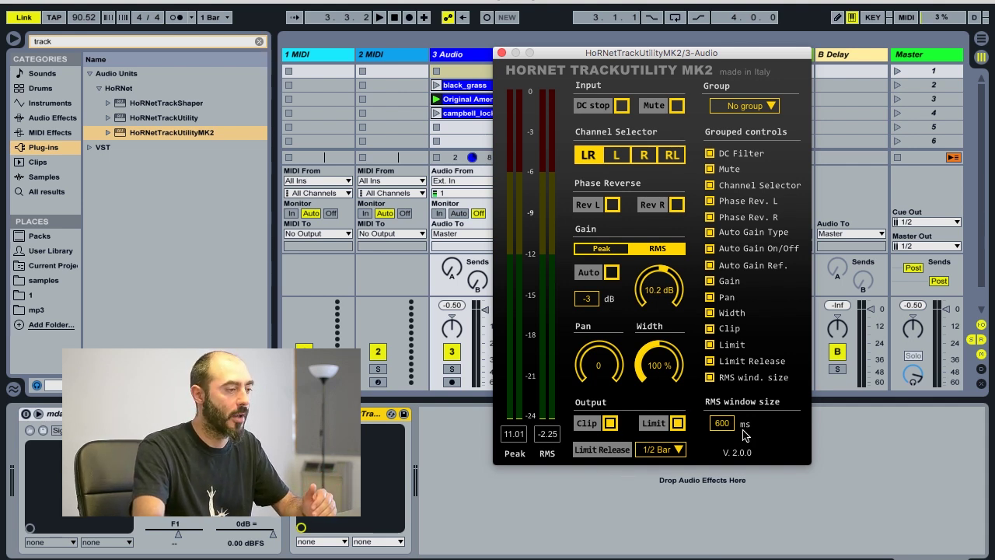
left_click_drag(594, 55, 730, 87)
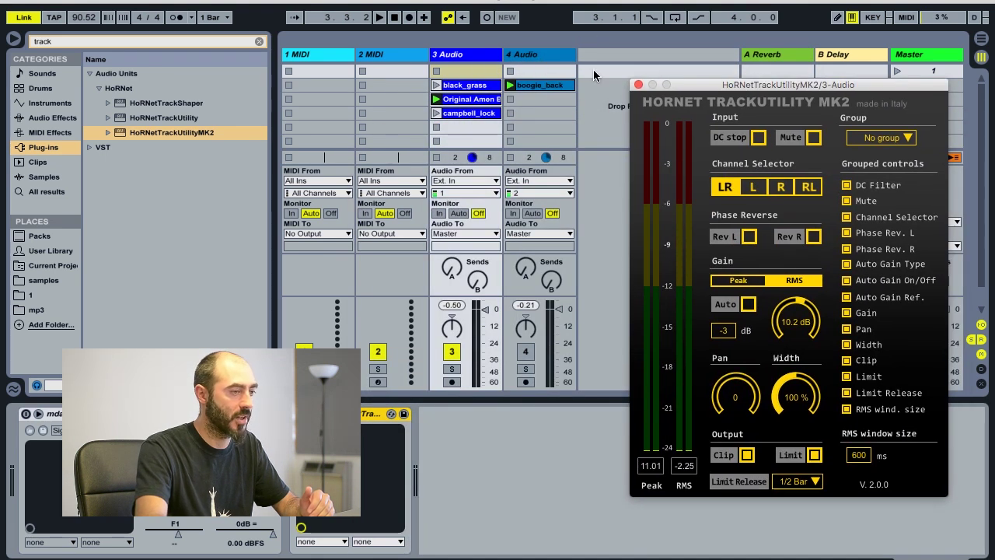
Step: Put the 4 Audio track's TrackUtility MK2 in Group 1
left_click(538, 51)
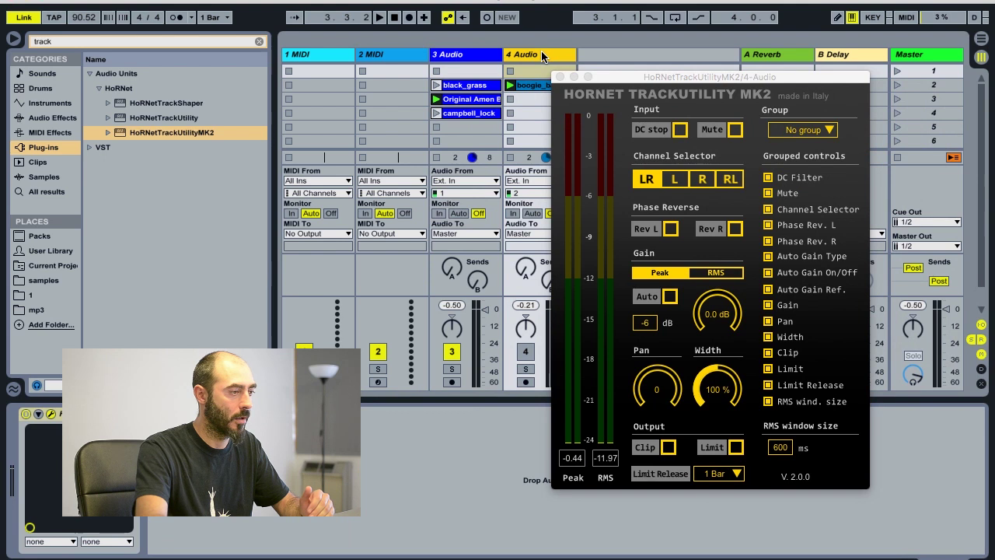
left_click(796, 131)
left_click(802, 168)
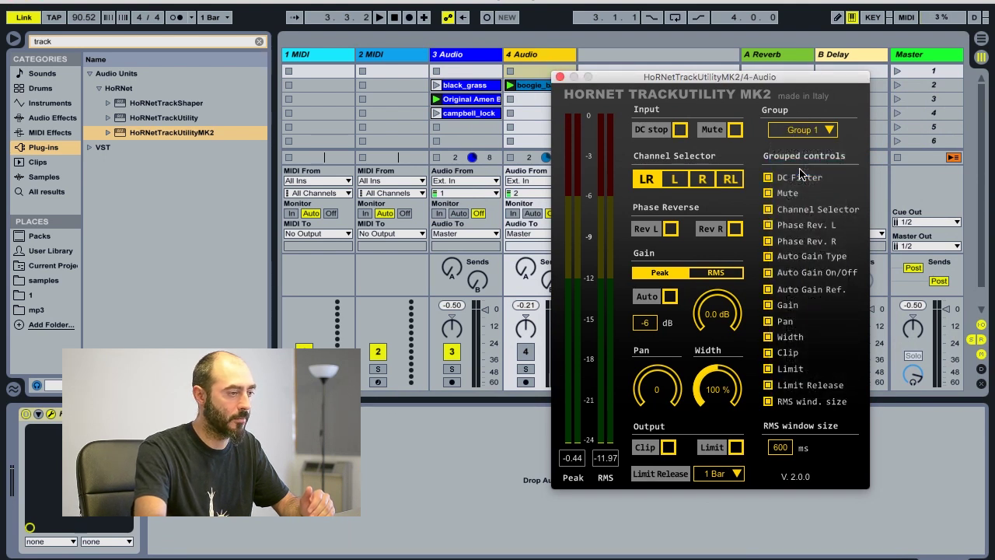
Step: Put the 3 Audio track's TrackUtility MK2 in Group 1 as well
left_click(471, 55)
left_click(863, 139)
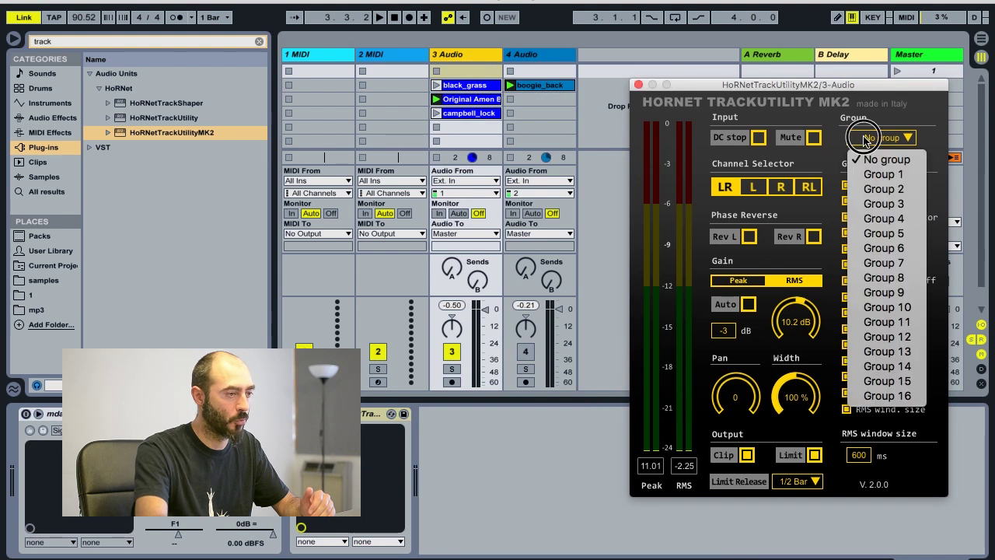
left_click(872, 176)
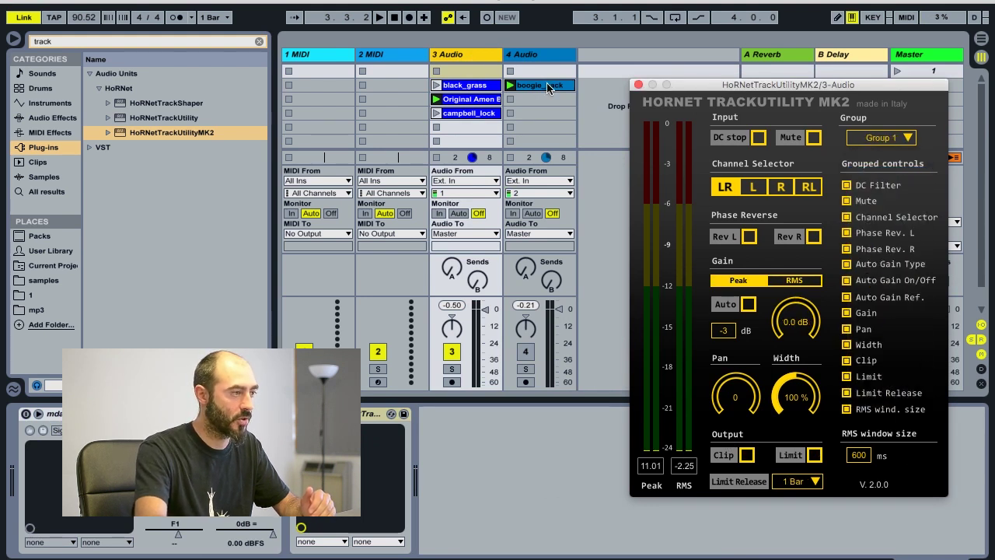
Step: Turn on DC stop on the 4-Audio instance and confirm 3-Audio follows
left_click(528, 55)
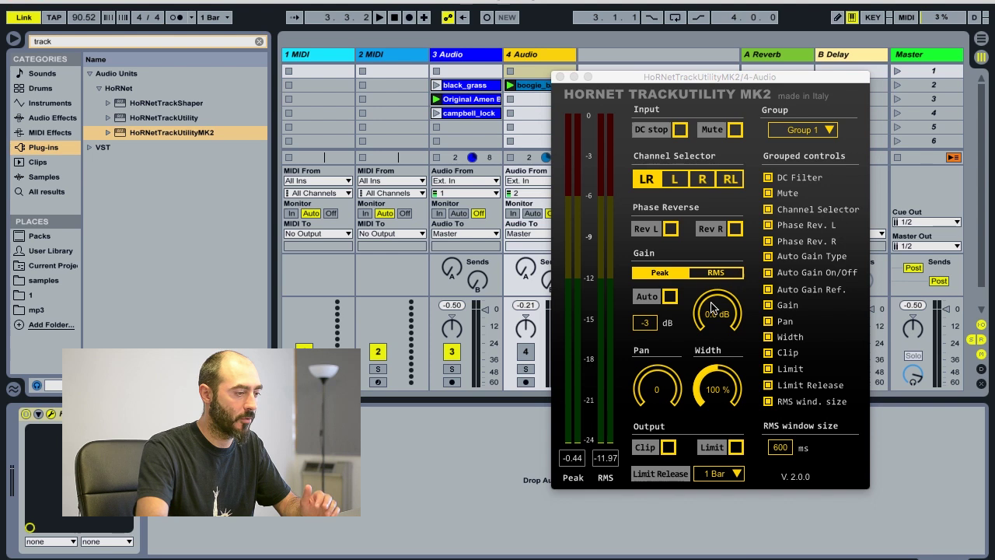
left_click(682, 131)
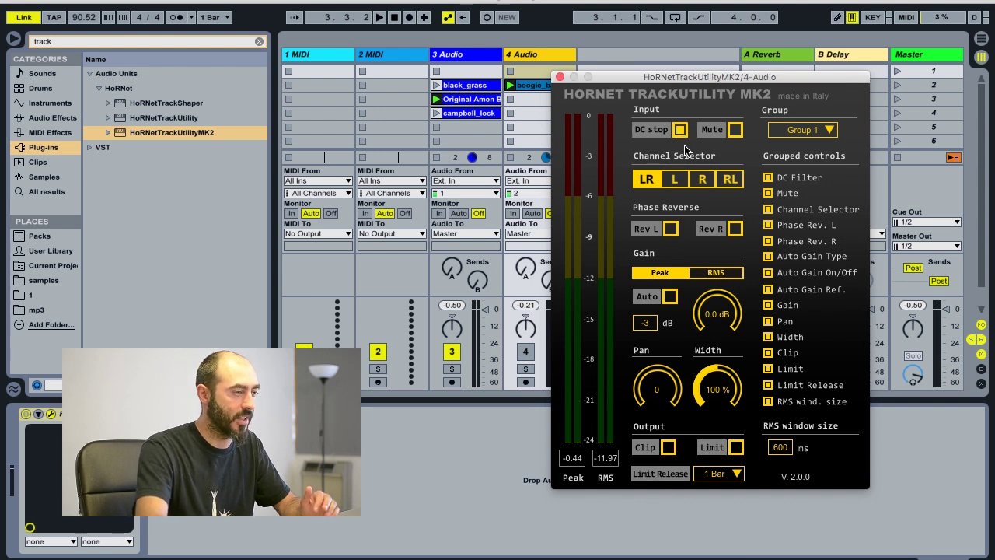
left_click(455, 51)
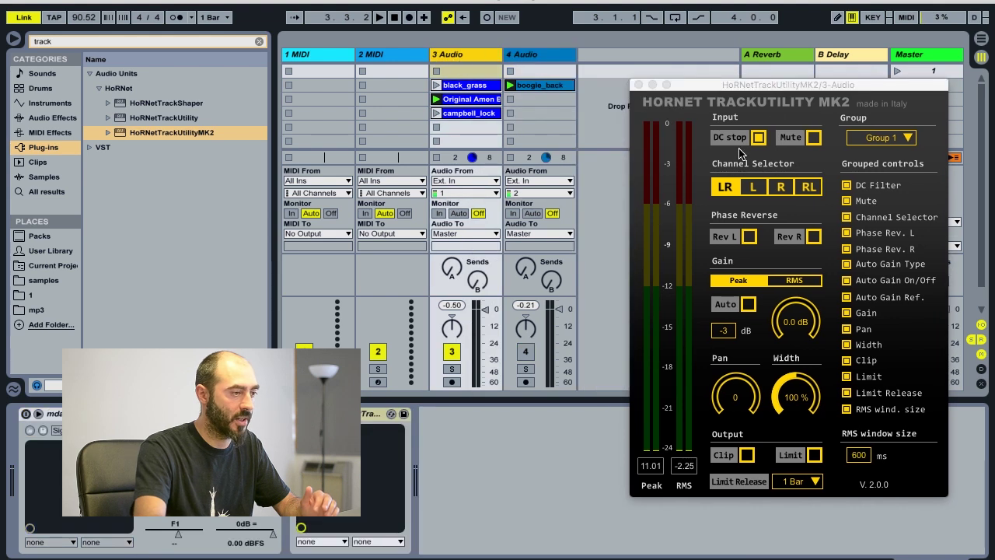
left_click_drag(770, 90, 650, 96)
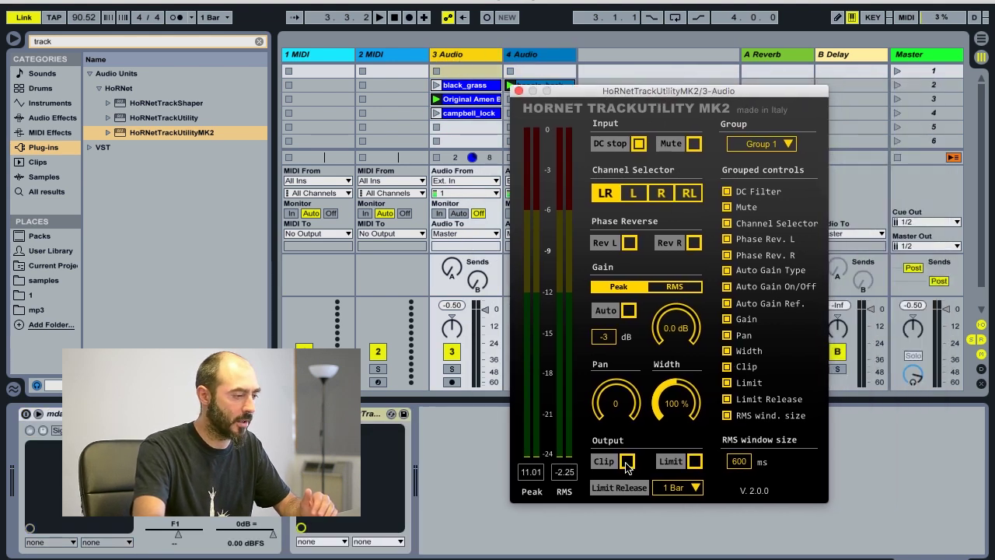
Step: Type 120% stereo width on the 4-Audio instance and verify 3-Audio shows 120%
left_click(533, 59)
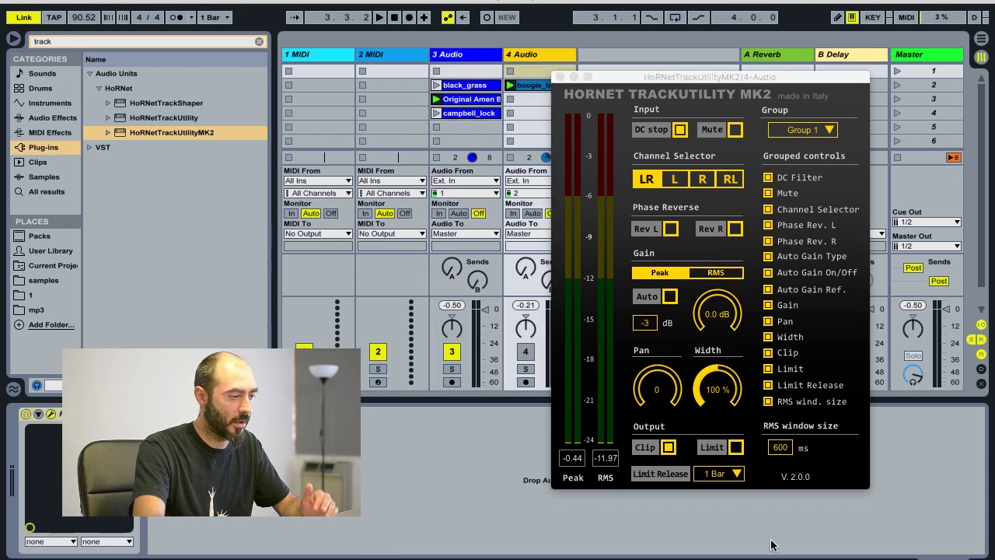
double_click(717, 389)
type("12")
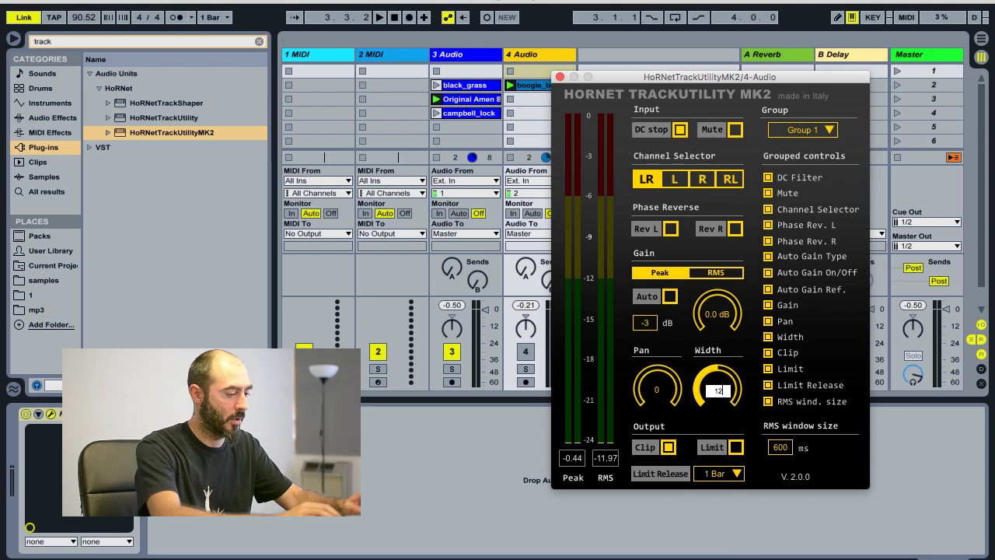
type("0")
key("Return")
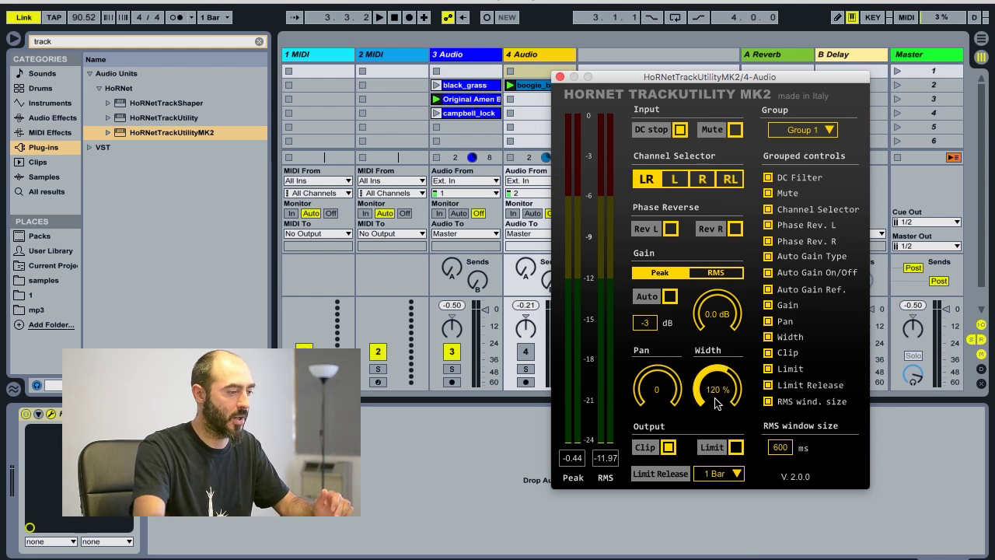
left_click(474, 56)
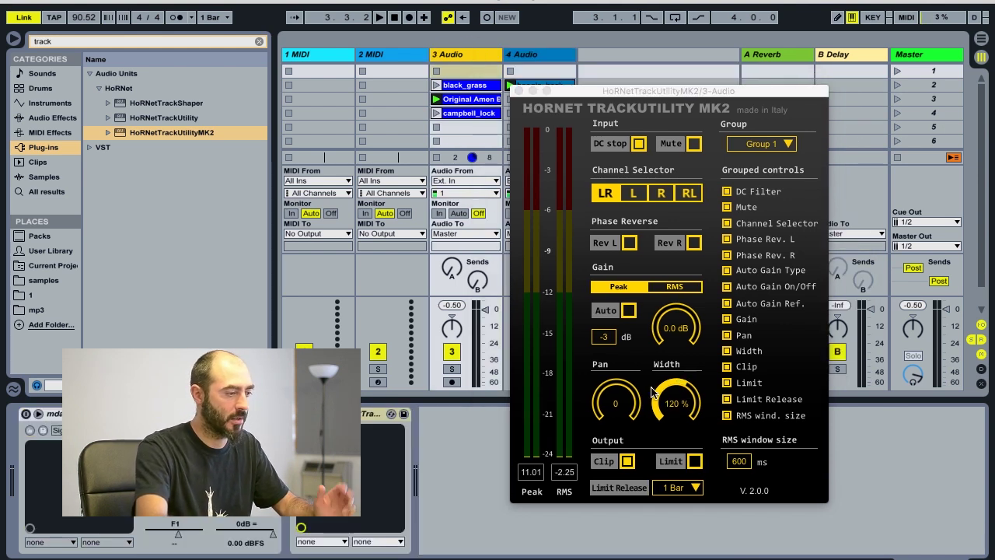